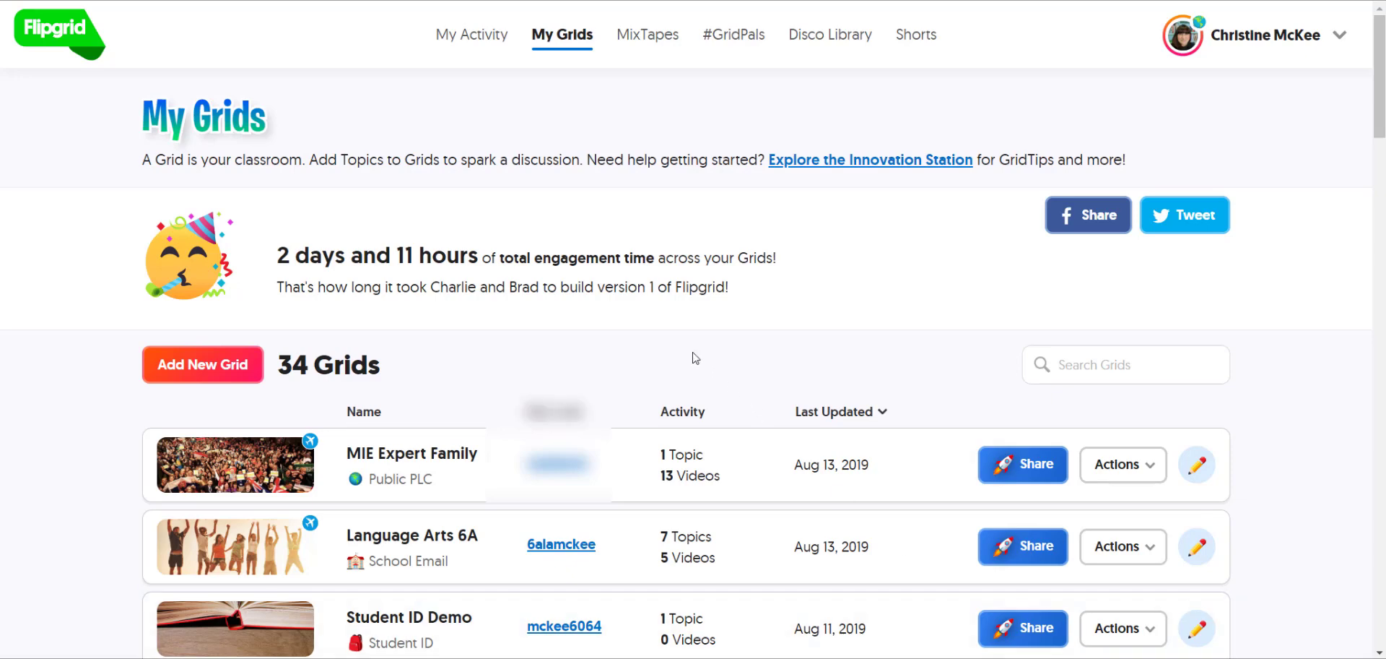
Step: Open the Language Arts 6A grid through its Flip Code and sign in with the listed Google account
{"action": "scroll", "coordinate": [696, 356], "scroll_direction": "down", "scroll_amount": 1}
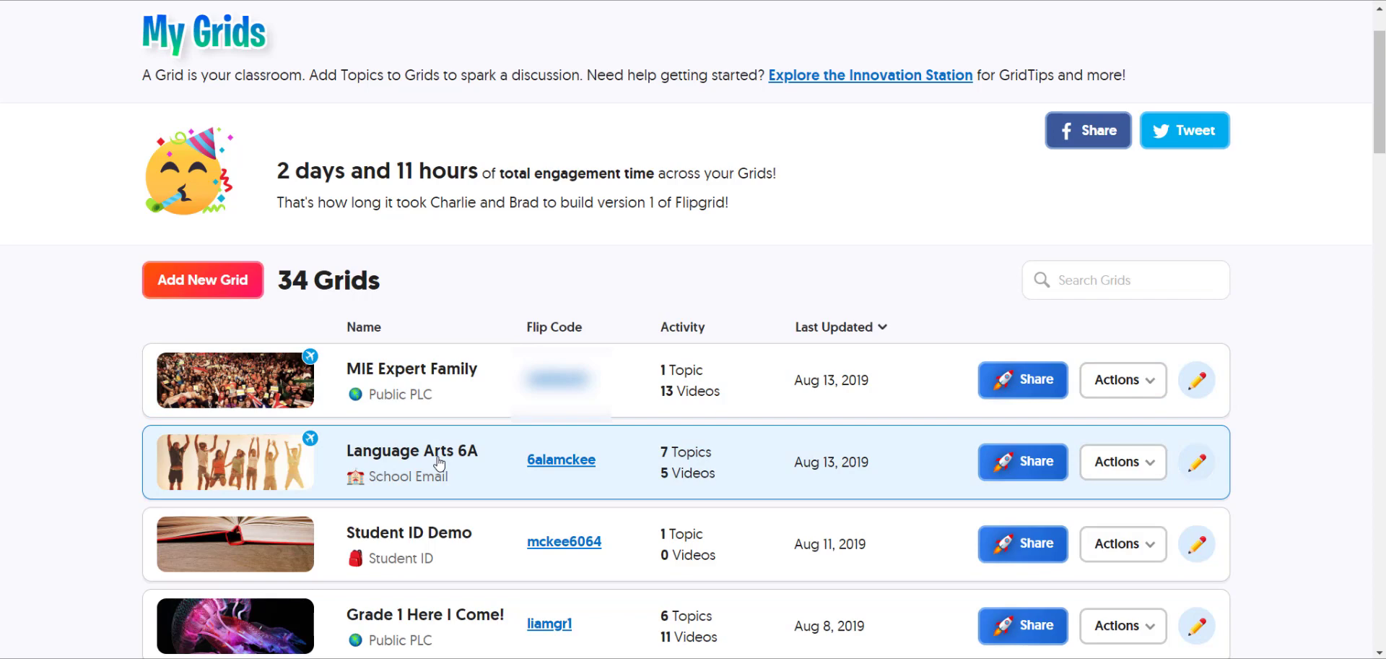
{"action": "left_click", "coordinate": [563, 467]}
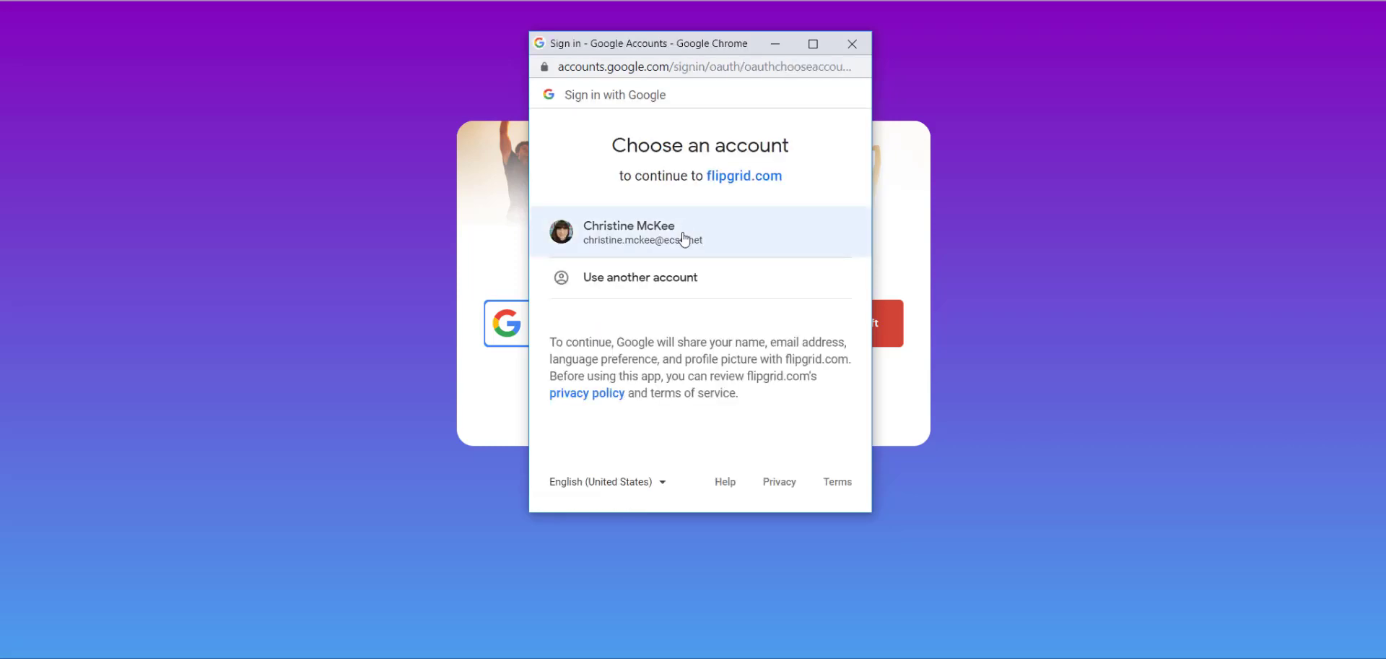
{"action": "left_click", "coordinate": [685, 238]}
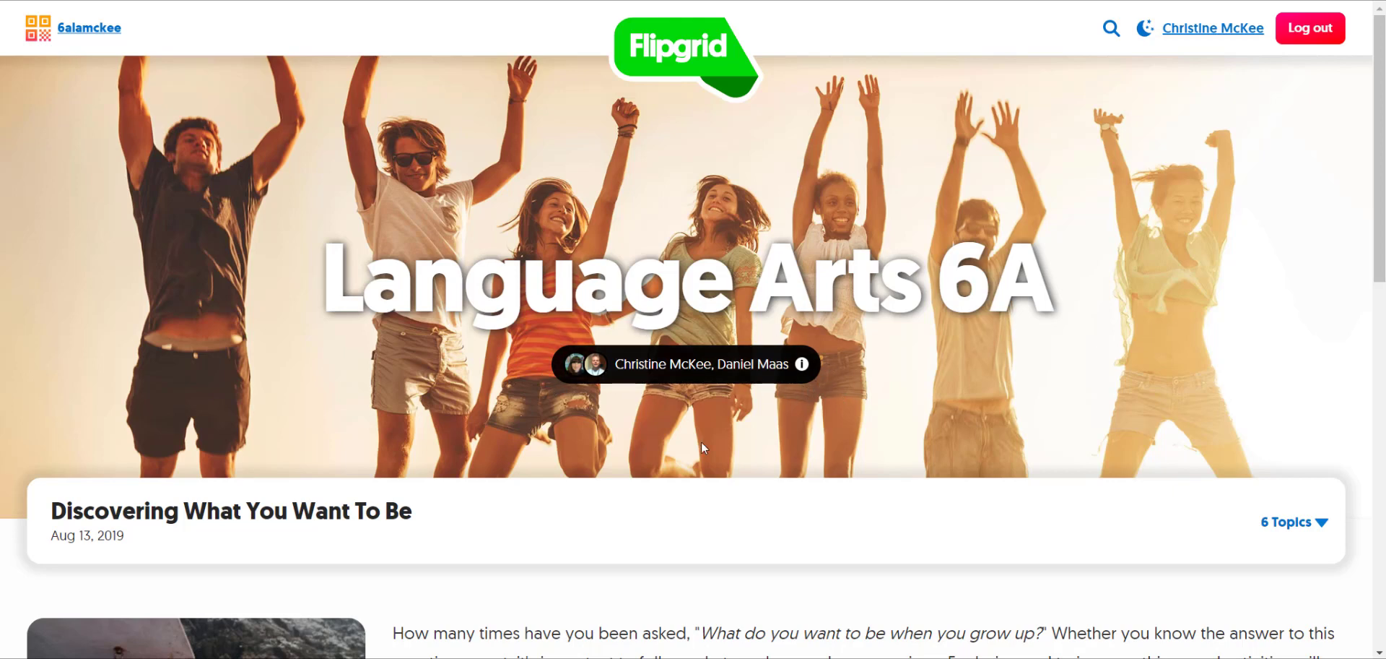
Step: Switch from the grid's current topic to Demonstrating the Recorder Features and go to its video responses
{"action": "scroll", "coordinate": [901, 385], "scroll_direction": "down", "scroll_amount": 5}
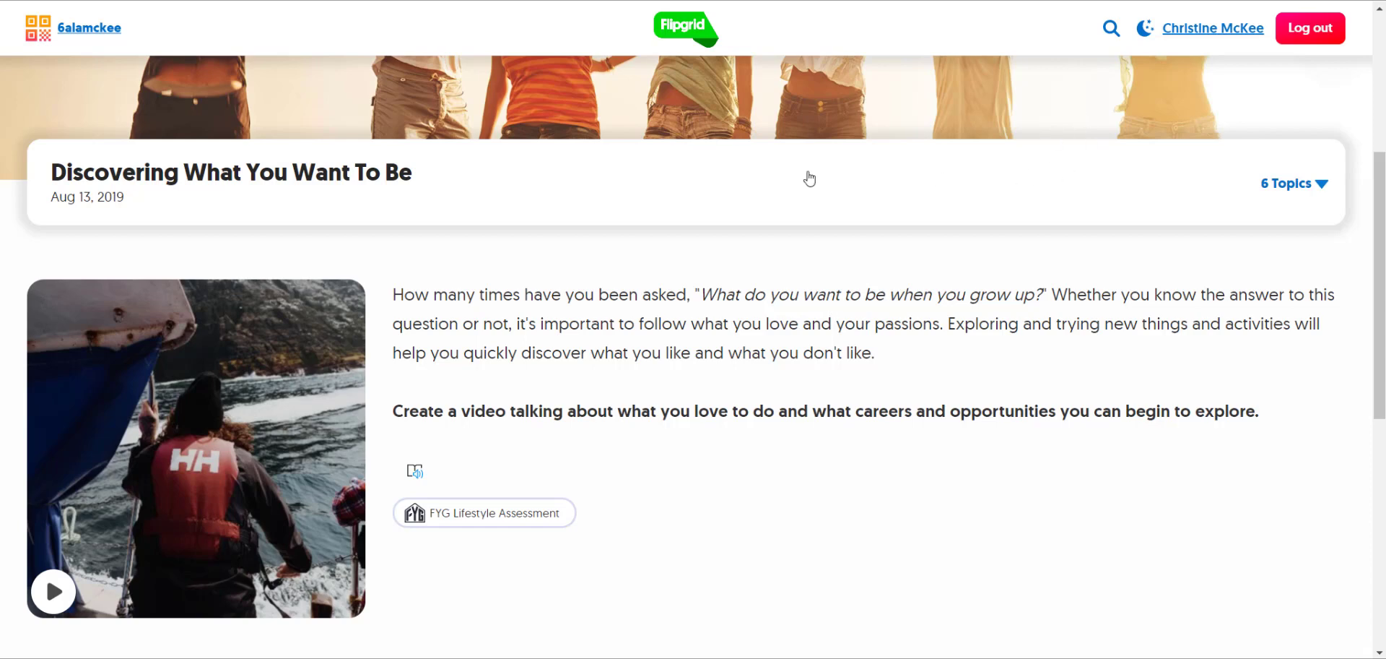
{"action": "left_click", "coordinate": [740, 211]}
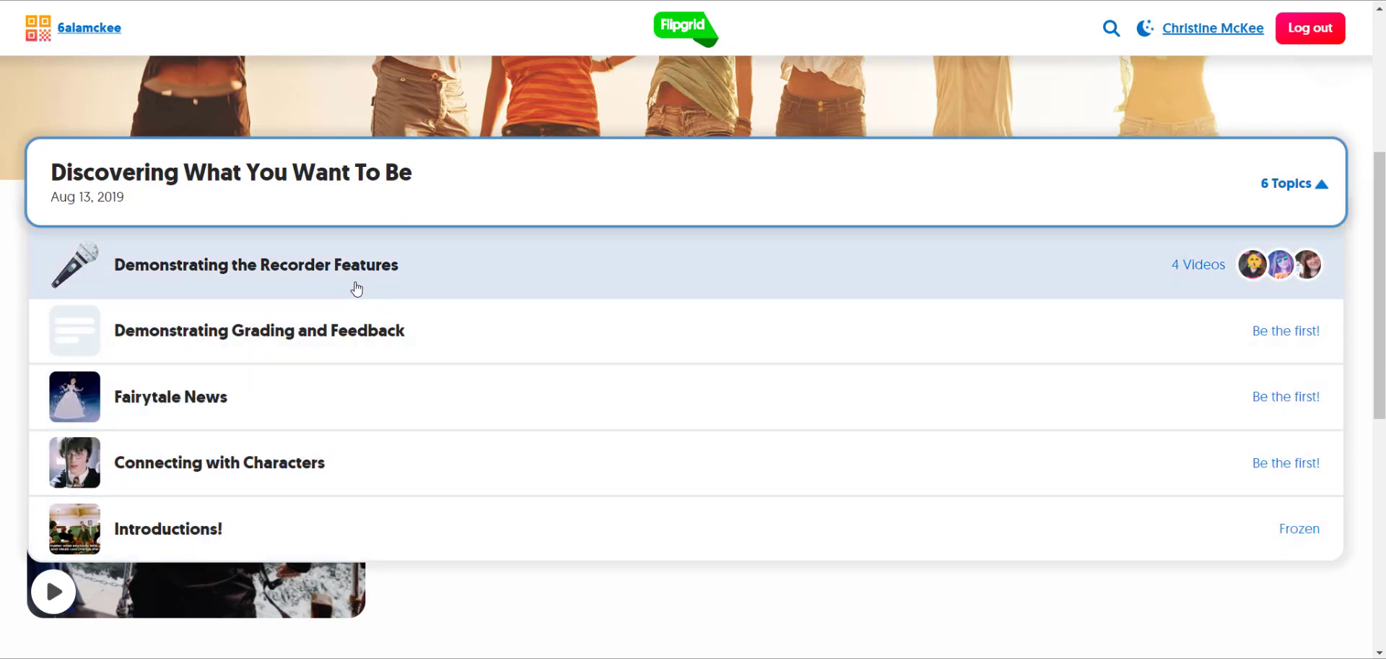
{"action": "left_click", "coordinate": [357, 289]}
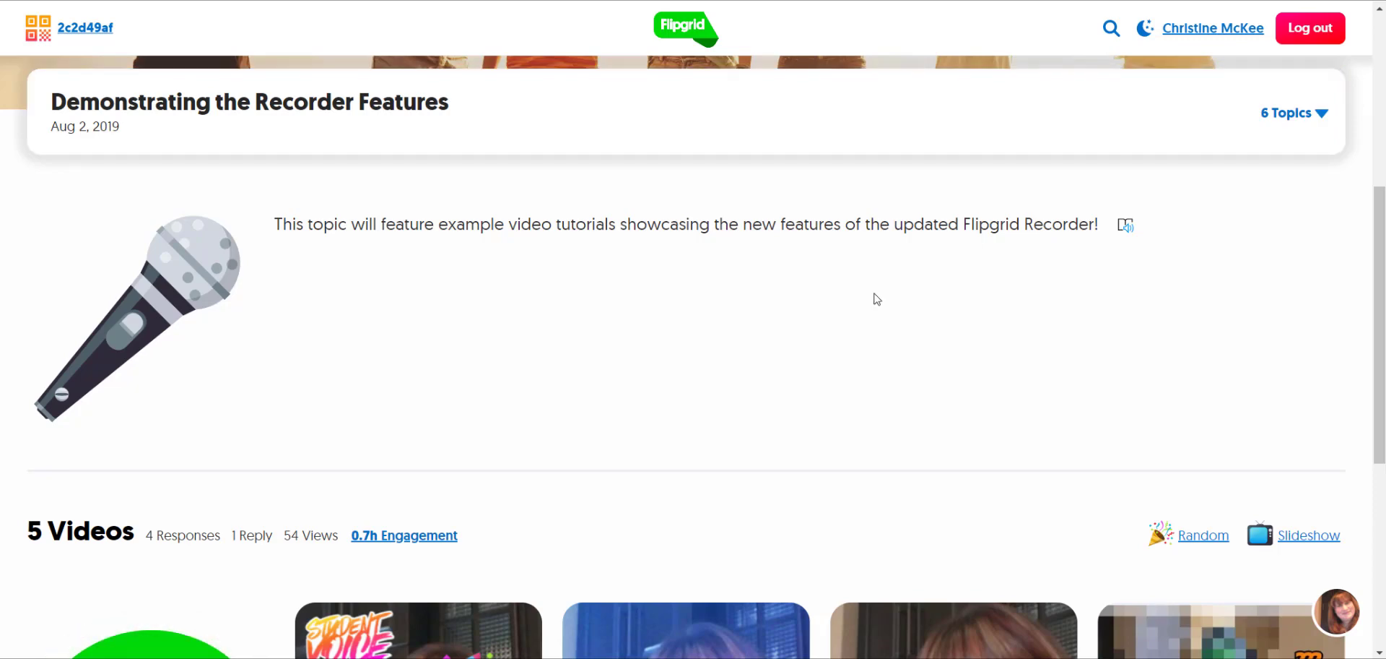
{"action": "scroll", "coordinate": [553, 361], "scroll_direction": "down", "scroll_amount": 3}
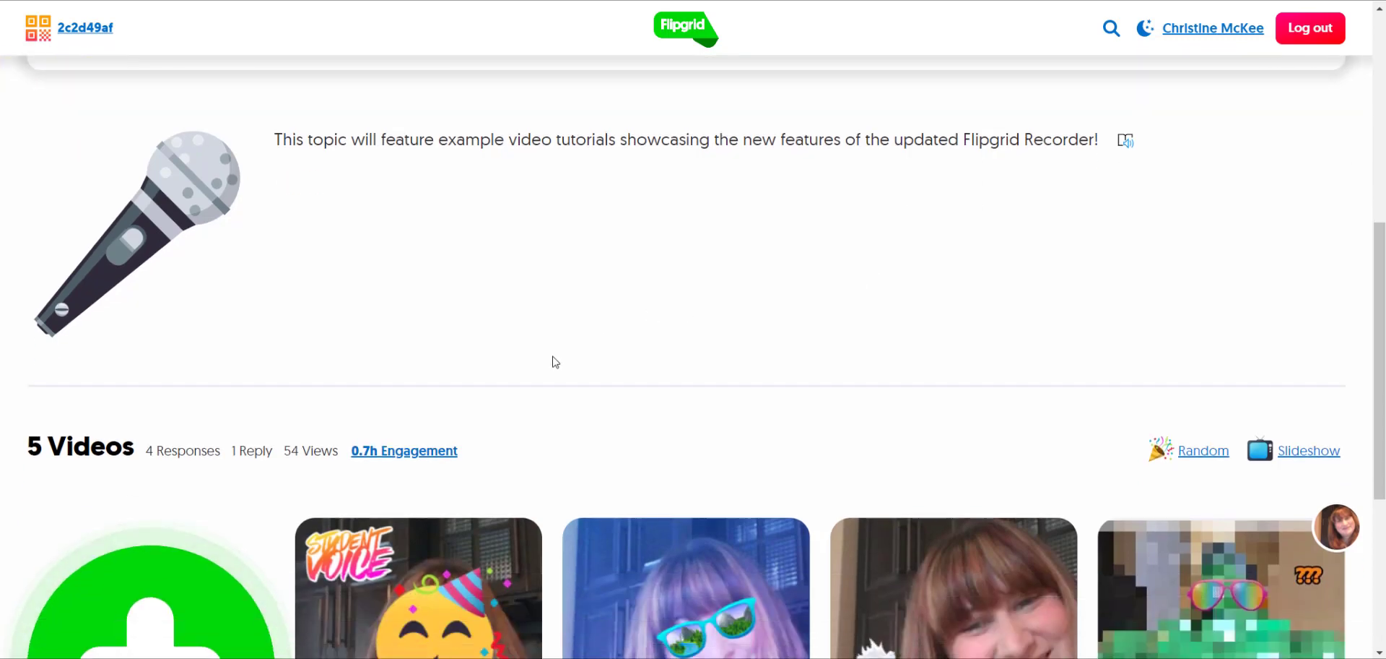
{"action": "scroll", "coordinate": [555, 360], "scroll_direction": "down", "scroll_amount": 3}
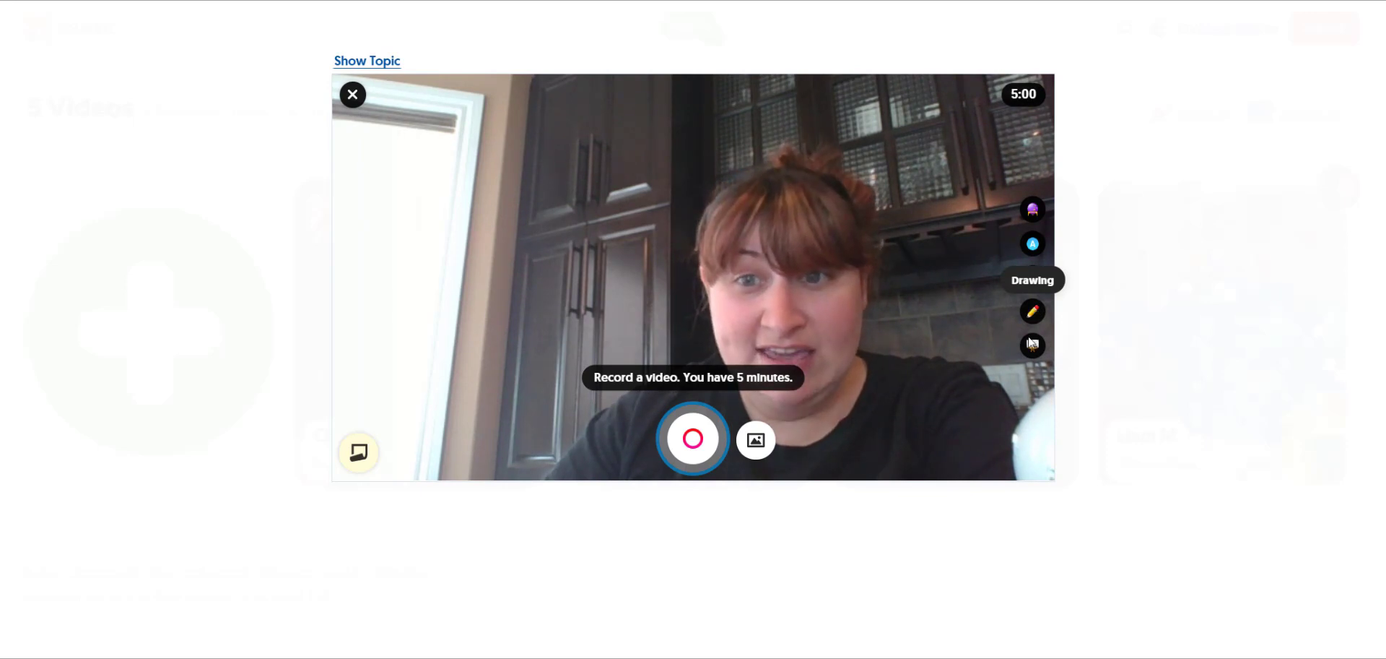
Step: Examine the recorder's board options and its option for adding a photo to the video
{"action": "left_click", "coordinate": [1032, 347]}
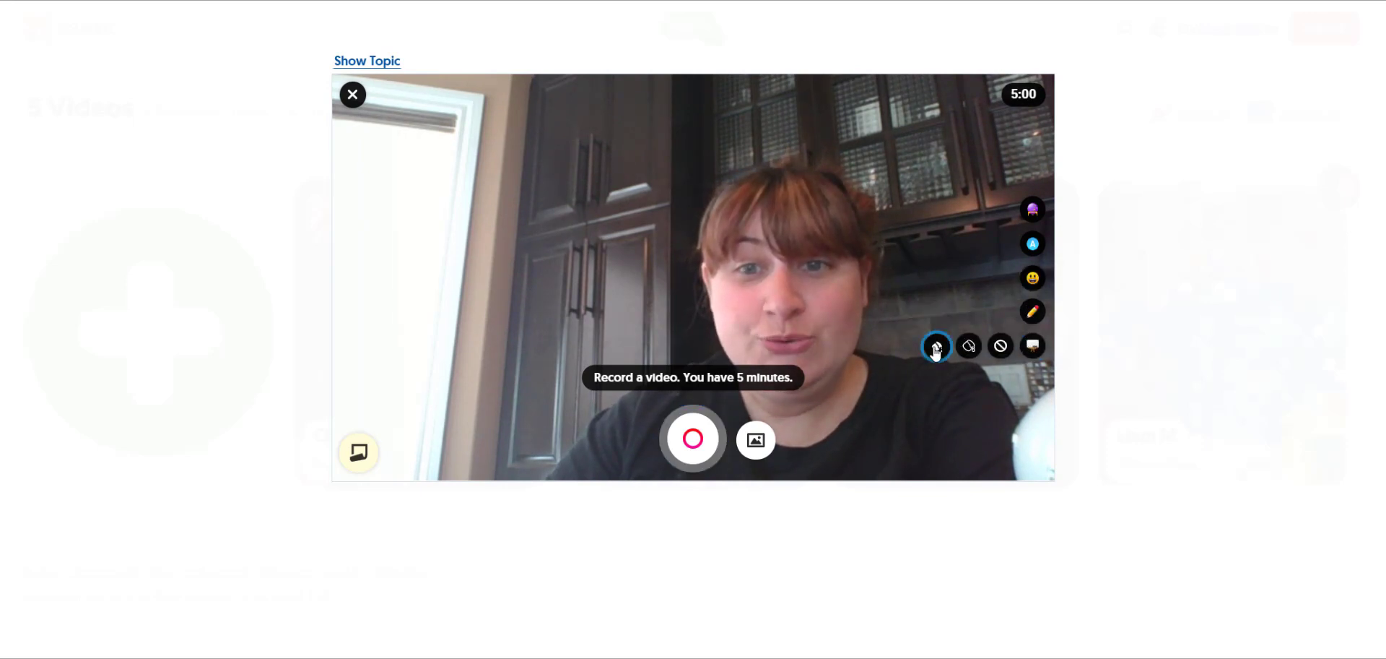
{"action": "left_click", "coordinate": [934, 347]}
{"action": "left_click", "coordinate": [1032, 346]}
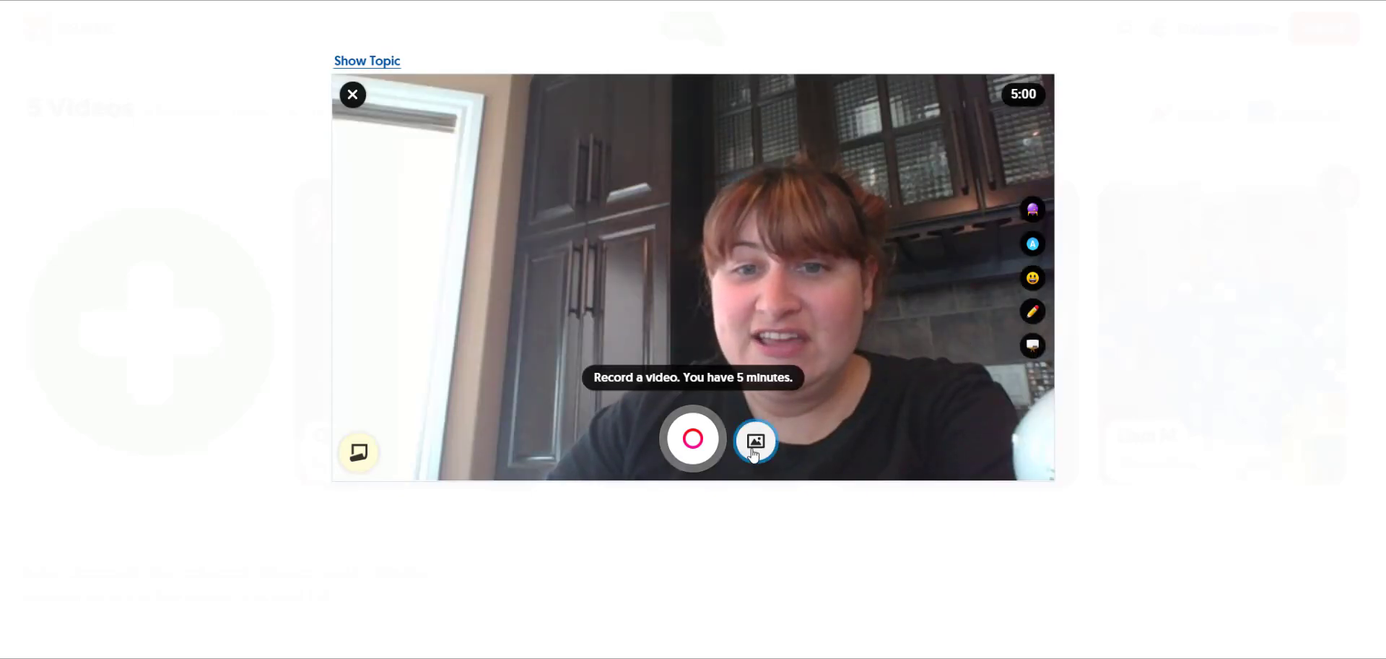
{"action": "left_click", "coordinate": [755, 439]}
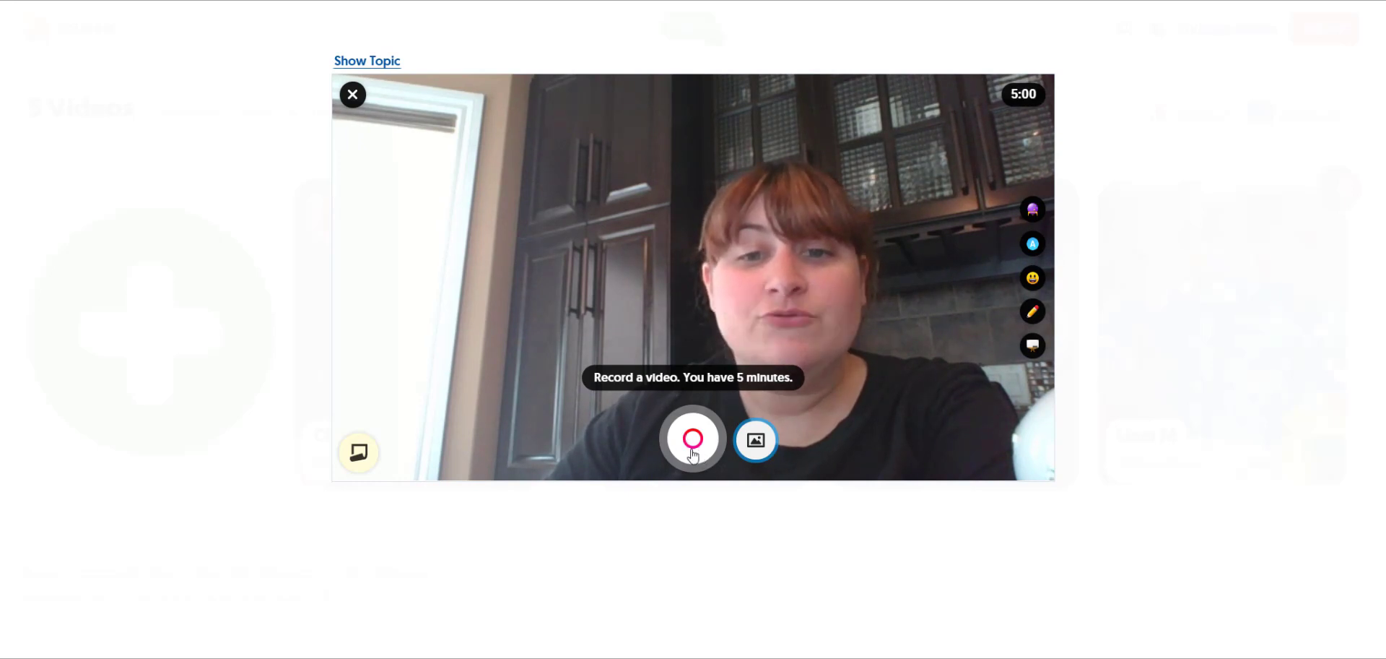
Step: Record a webcam clip of about 7 seconds and proceed to its review
{"action": "left_click", "coordinate": [692, 439]}
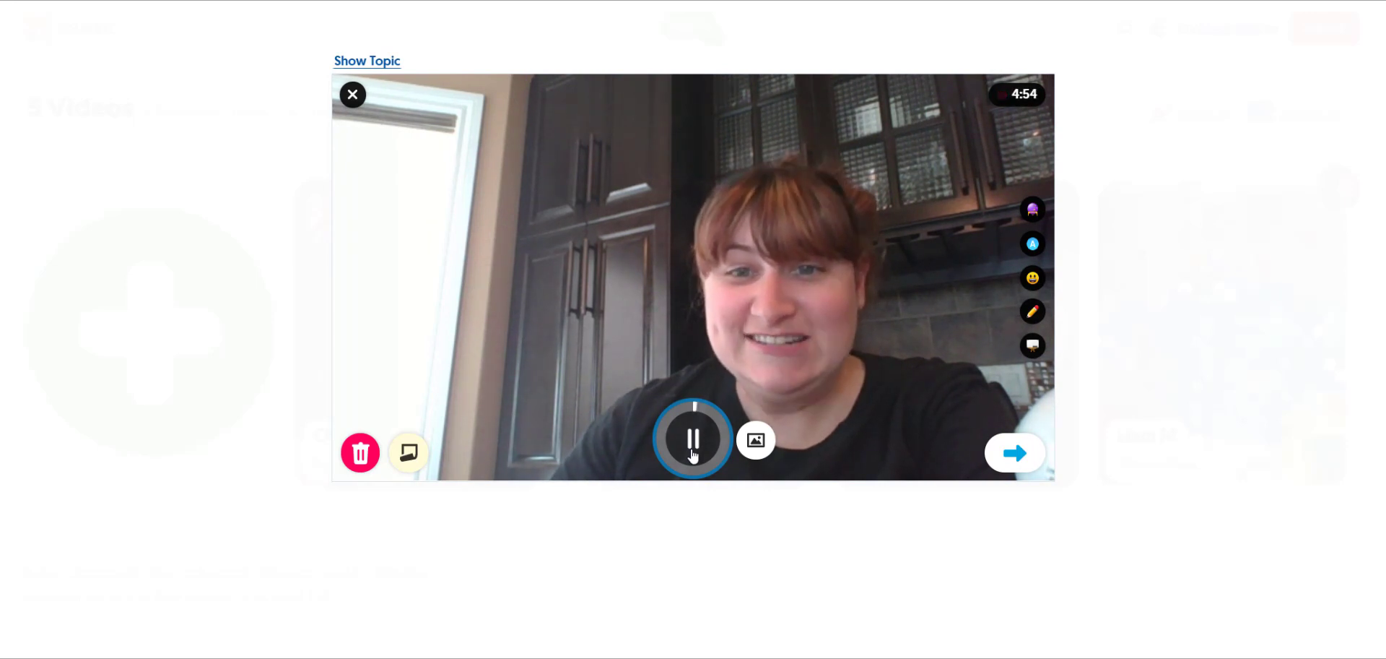
{"action": "left_click", "coordinate": [692, 440]}
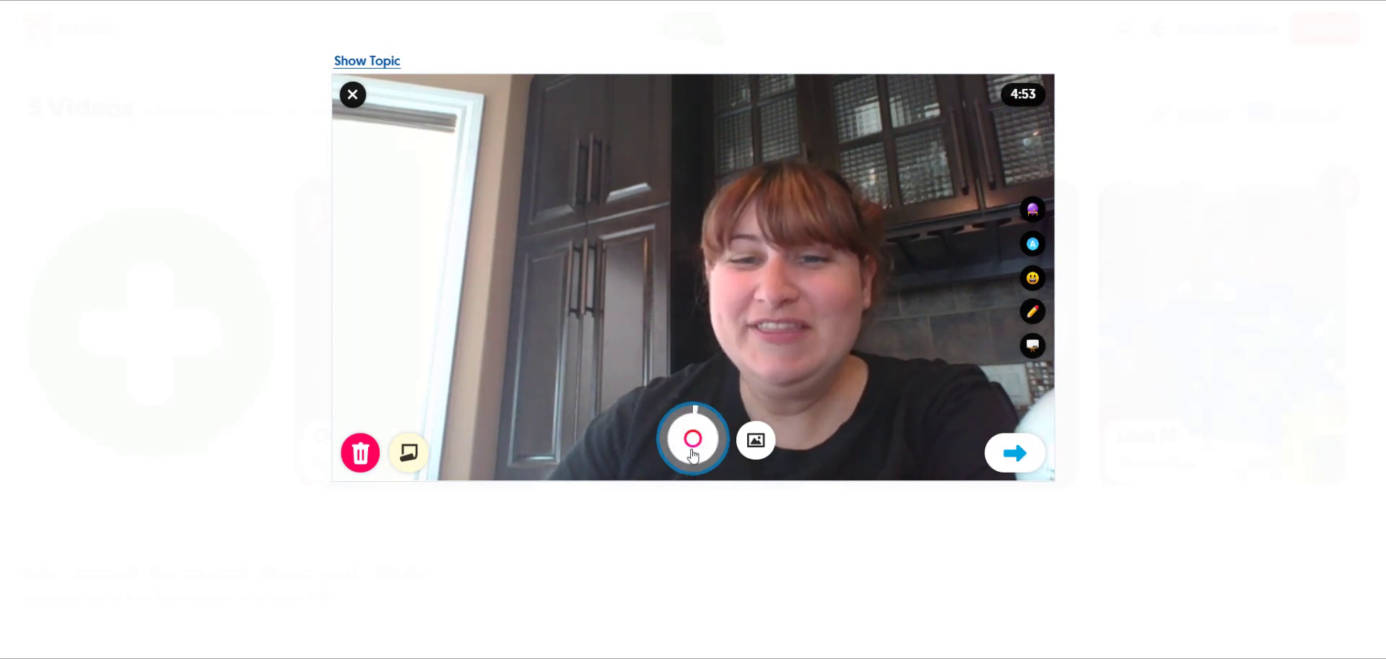
{"action": "left_click", "coordinate": [1014, 452]}
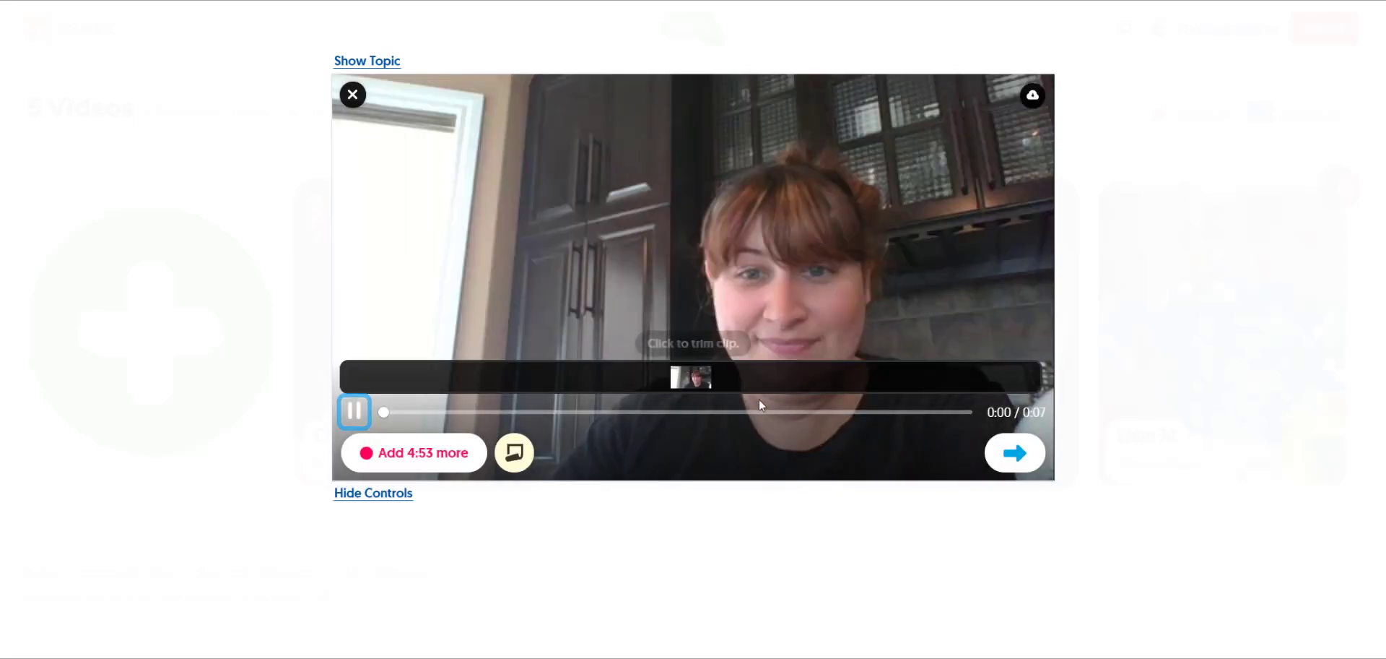
Step: Go through the add-more-footage and thumbnail selfie stages, and leave the recorder without submitting the clip
{"action": "left_click", "coordinate": [668, 401]}
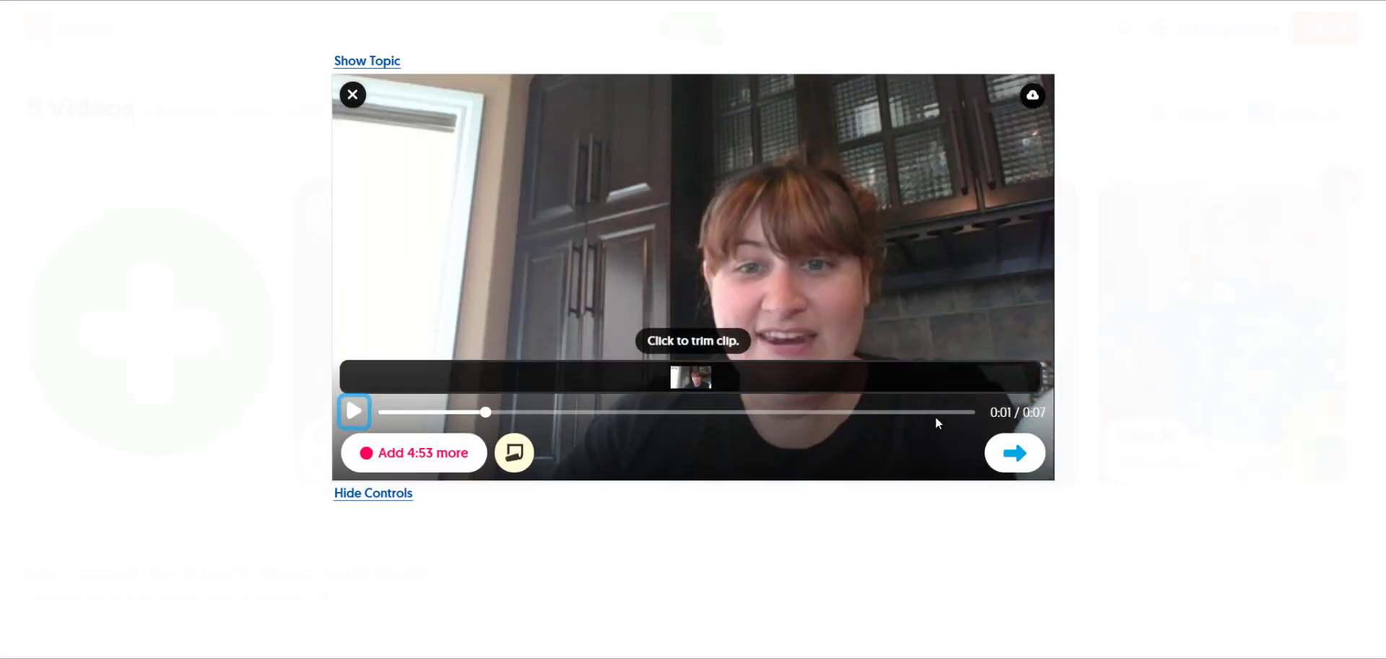
{"action": "left_click", "coordinate": [453, 455]}
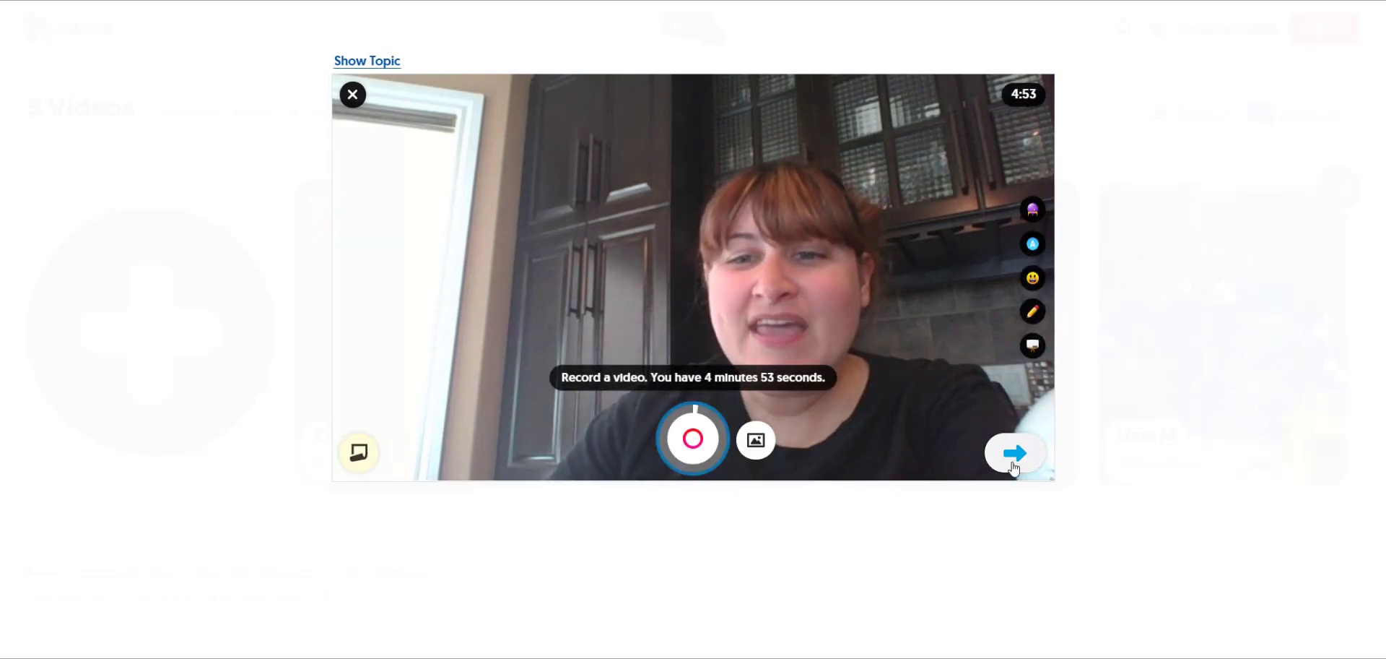
{"action": "left_click", "coordinate": [1013, 467]}
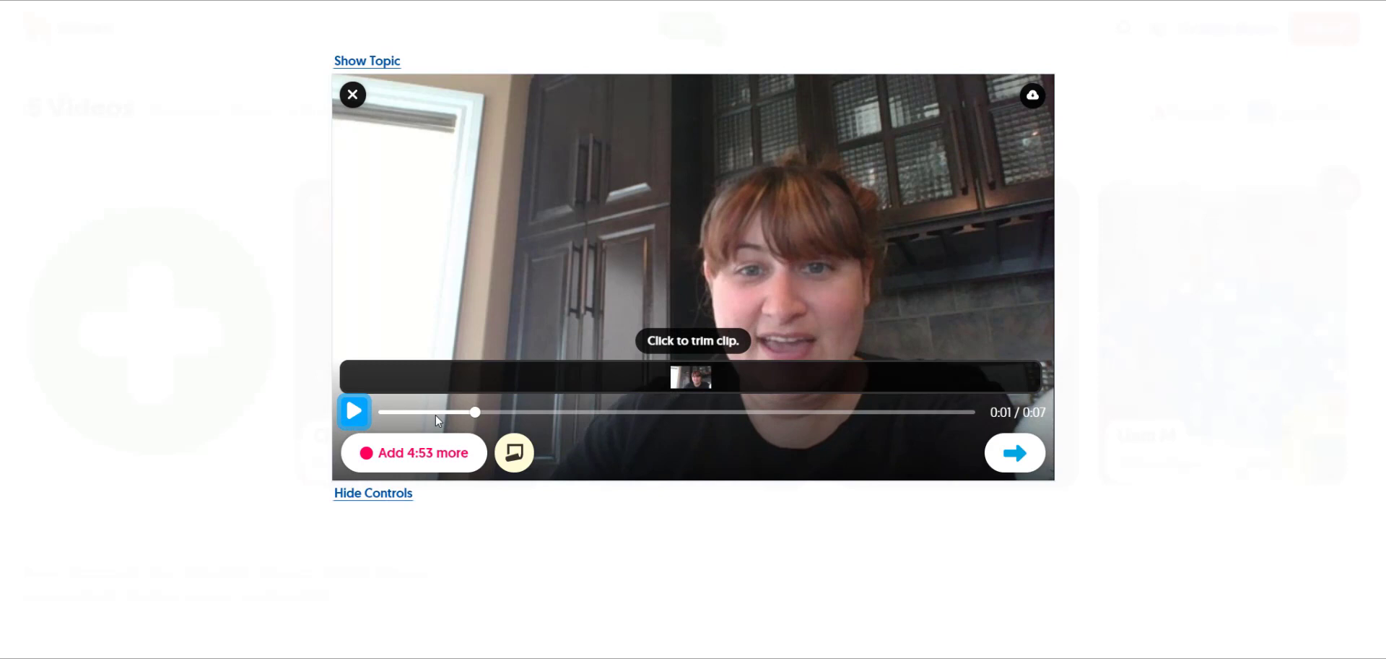
{"action": "left_click", "coordinate": [1014, 454]}
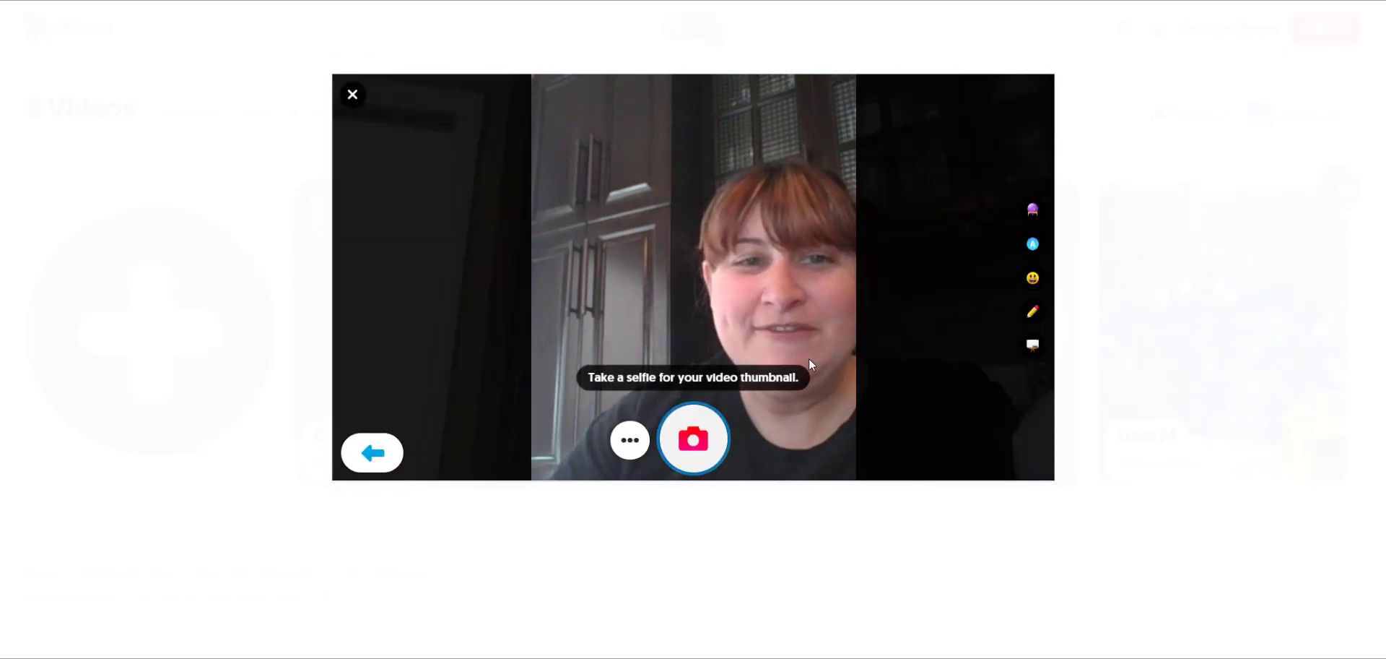
{"action": "left_click", "coordinate": [353, 94]}
{"action": "left_click", "coordinate": [738, 338]}
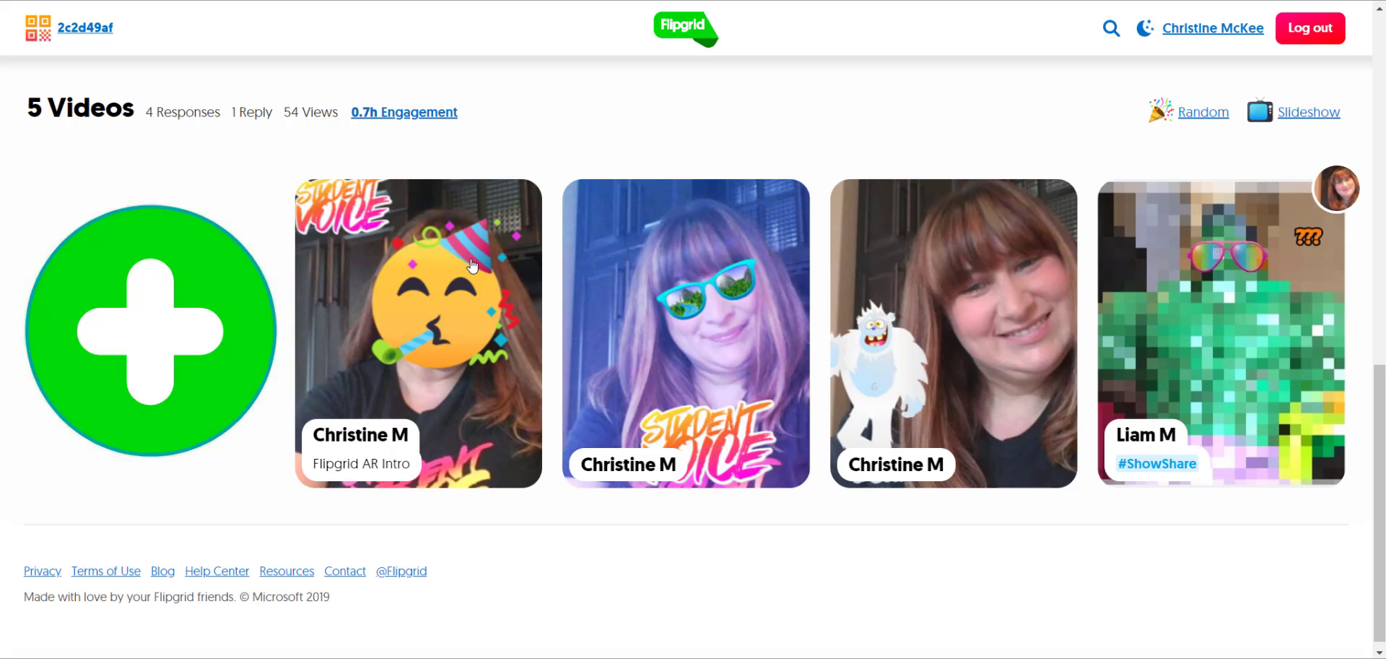
Step: Play the opening seconds of the Flipgrid AR Intro response and pause it
{"action": "left_click", "coordinate": [441, 321]}
{"action": "left_click", "coordinate": [358, 465]}
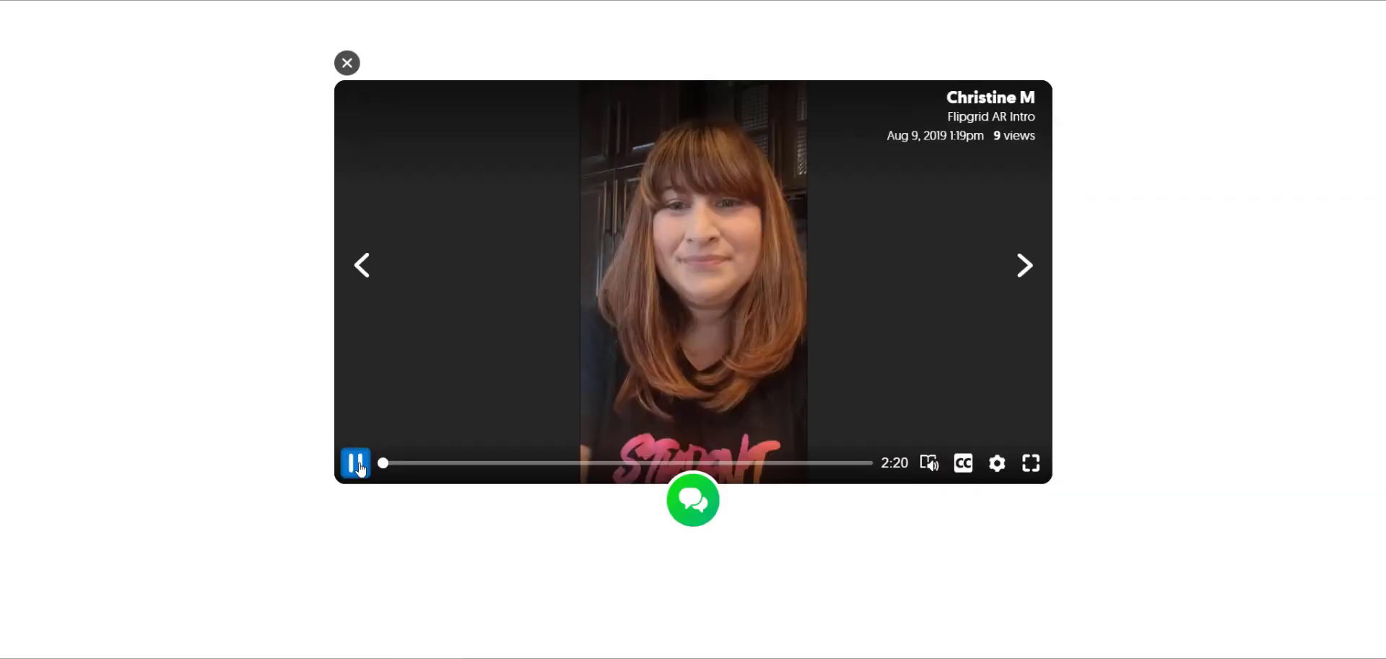
{"action": "left_click", "coordinate": [357, 466]}
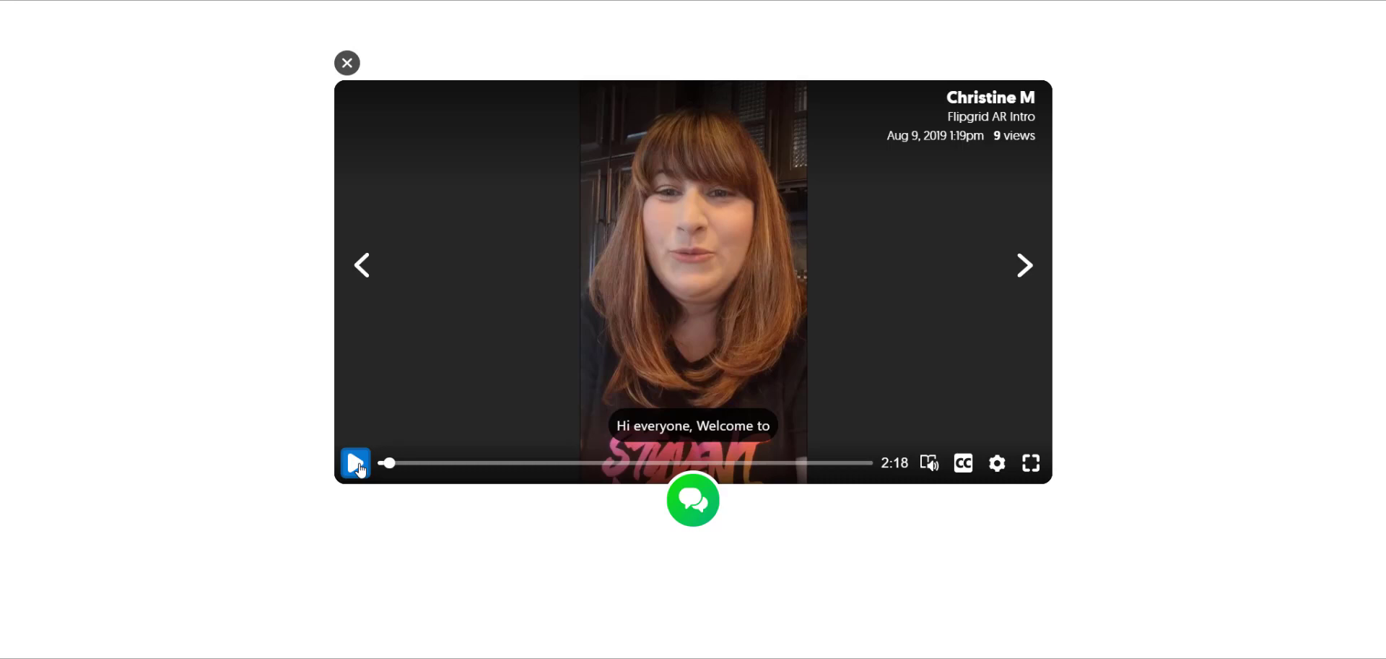
{"action": "left_click", "coordinate": [1344, 613]}
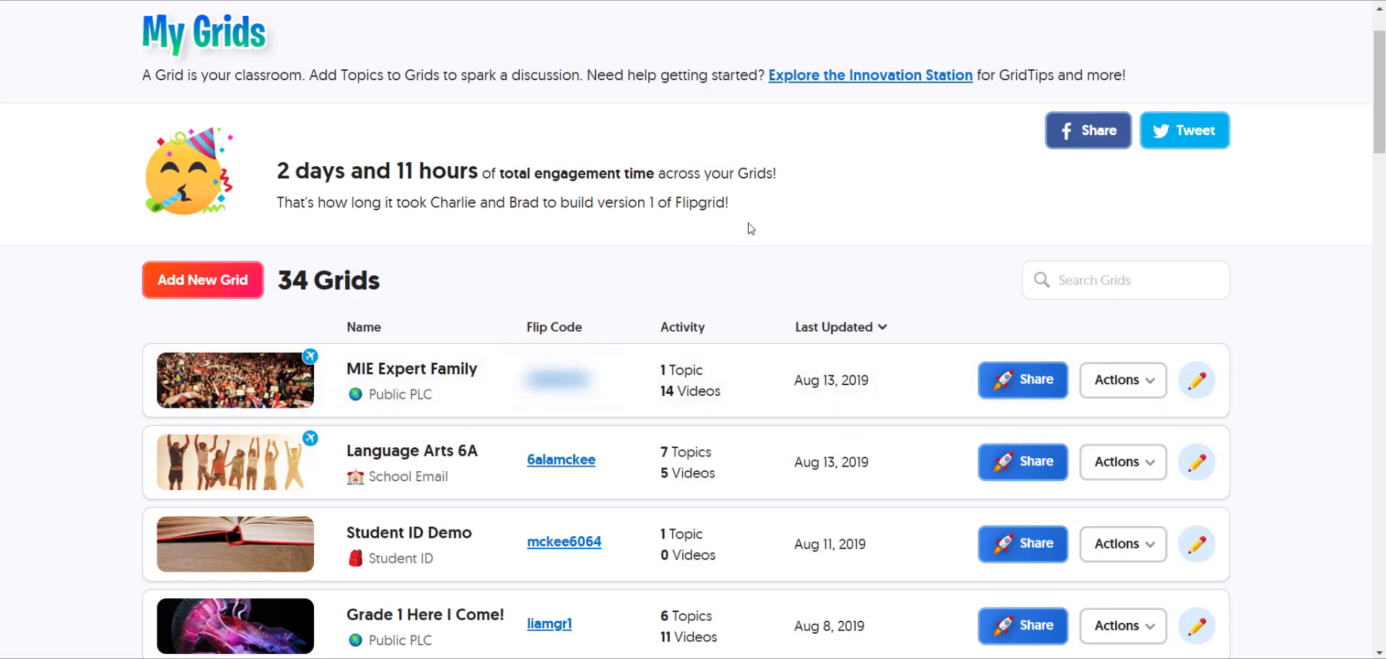
Step: From My Grids, open the Language Arts 6A details and view its Discovering What You Want To Be topic as a student
{"action": "left_click", "coordinate": [439, 453]}
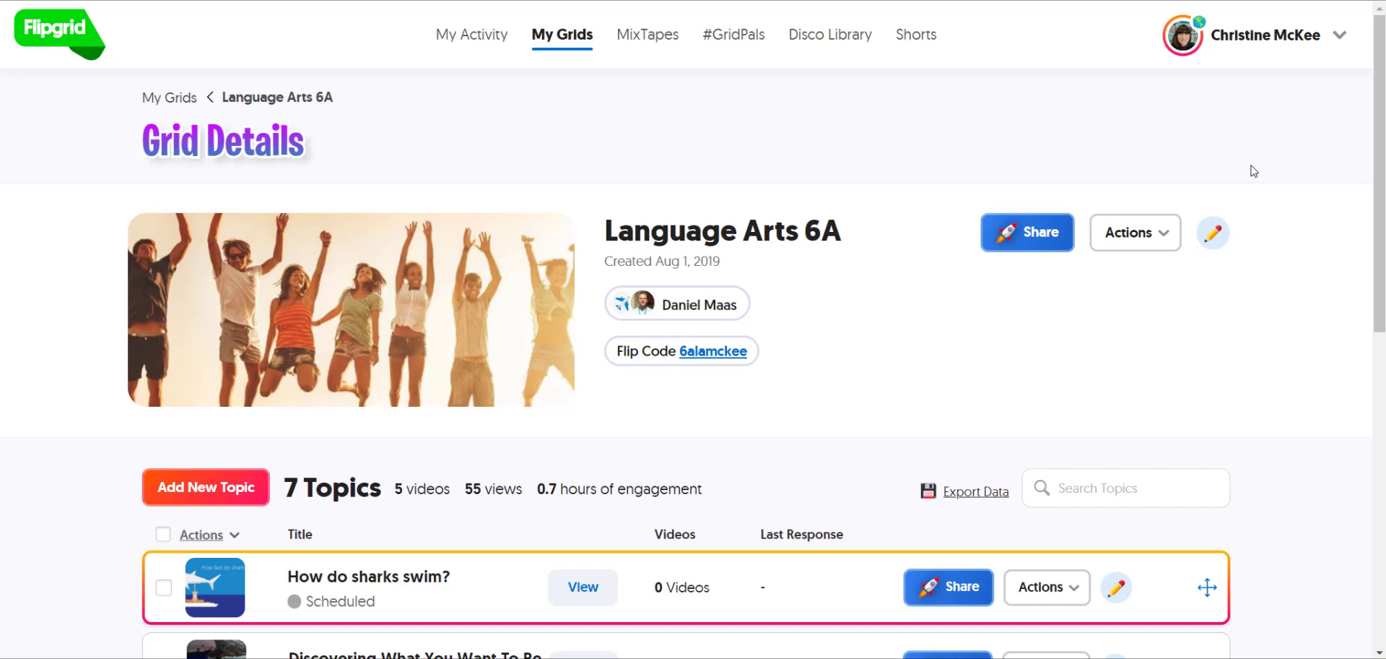
{"action": "scroll", "coordinate": [1254, 171], "scroll_direction": "down", "scroll_amount": 3}
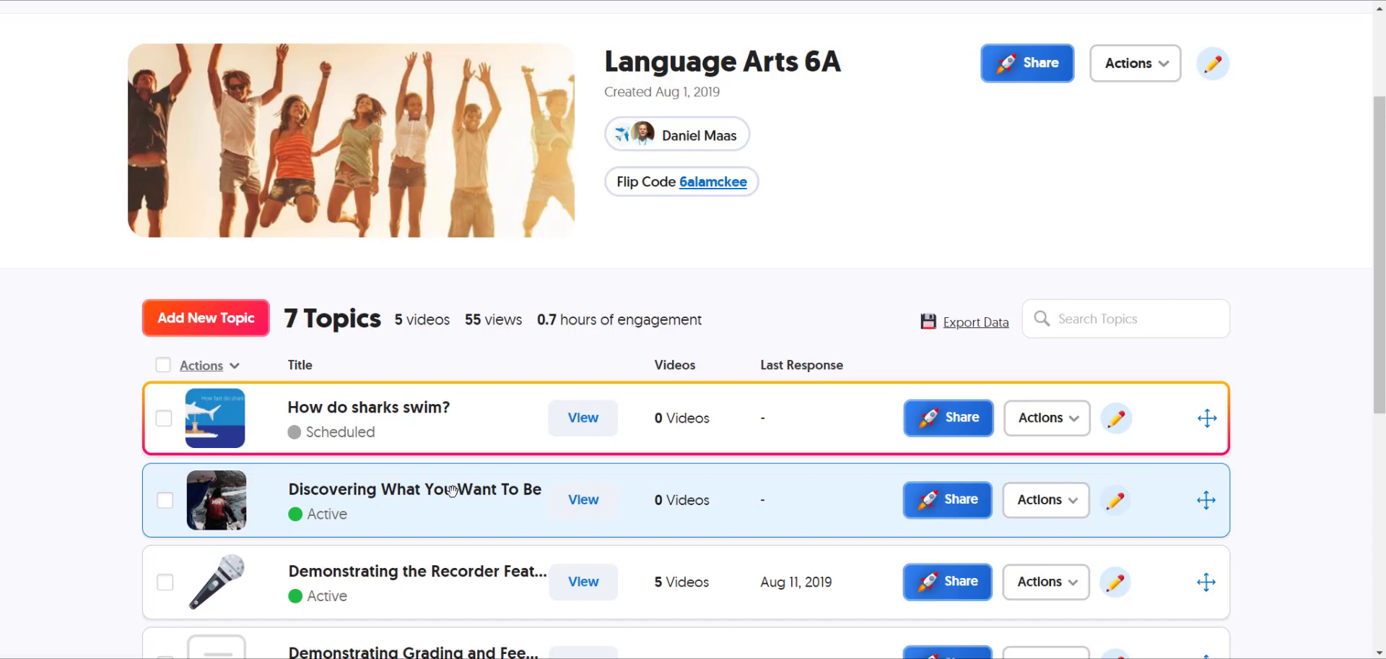
{"action": "scroll", "coordinate": [452, 490], "scroll_direction": "down", "scroll_amount": 1}
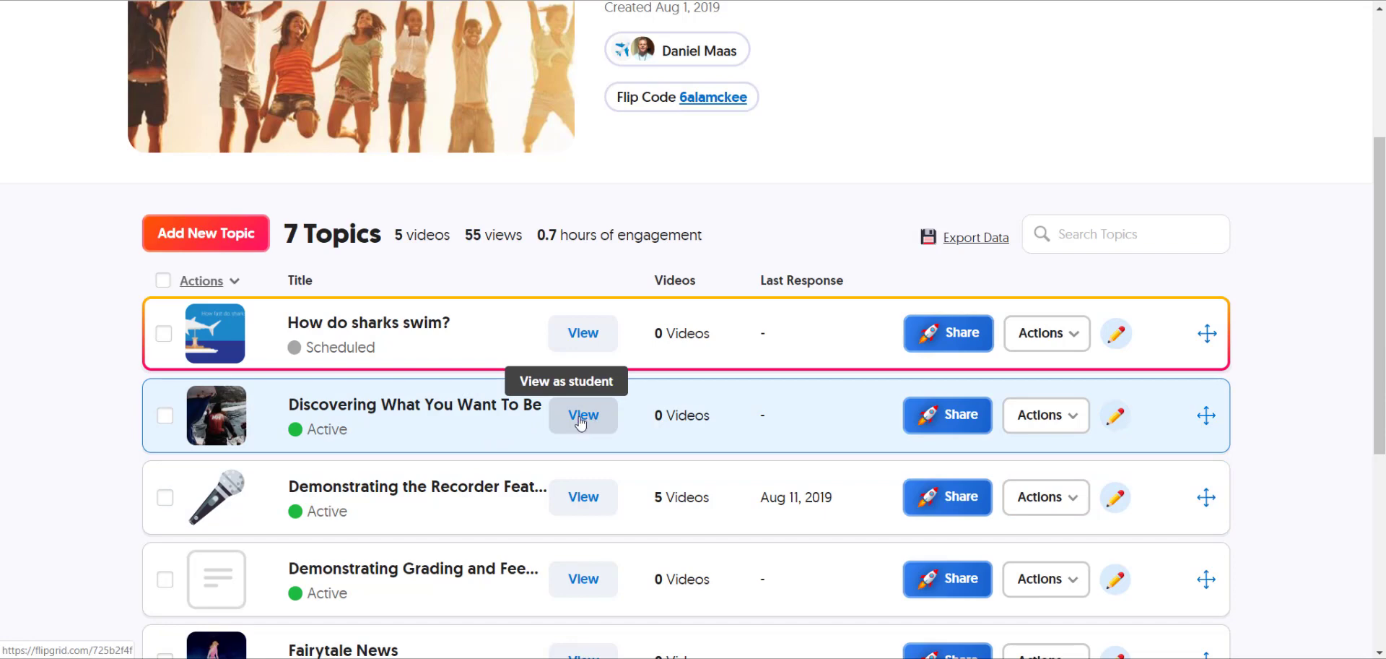
{"action": "left_click", "coordinate": [581, 423]}
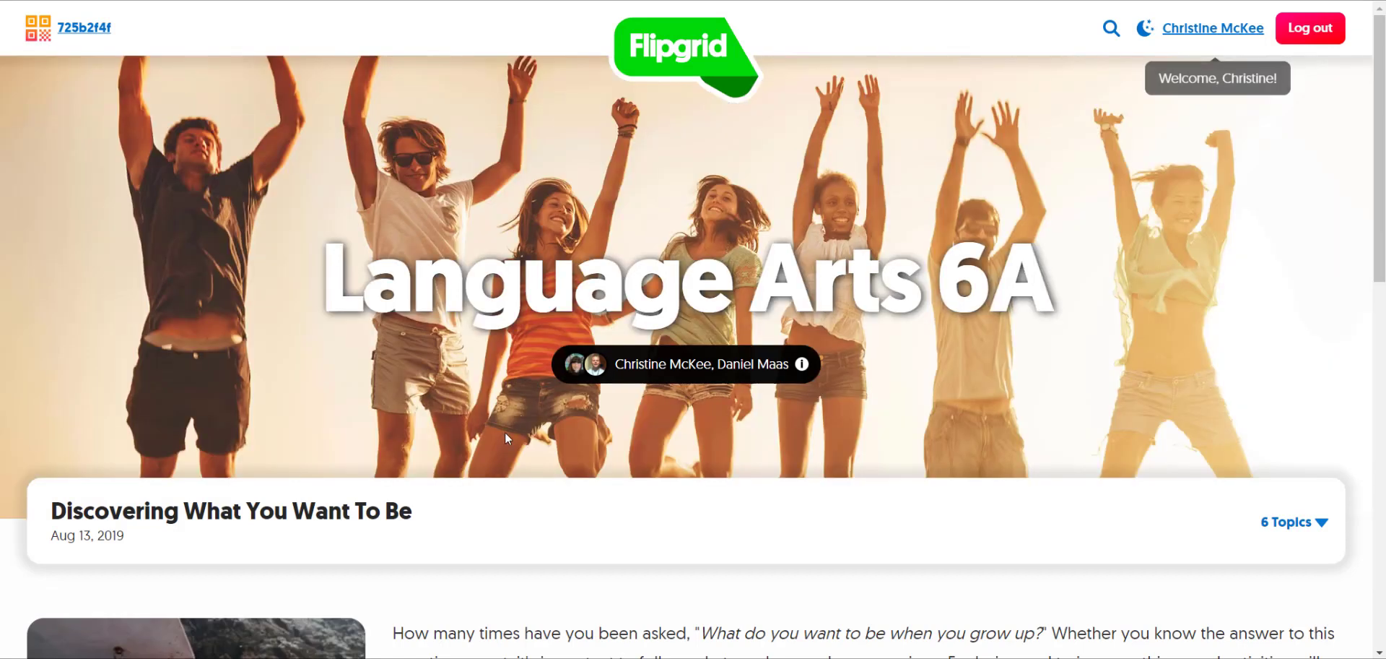
{"action": "scroll", "coordinate": [562, 478], "scroll_direction": "down", "scroll_amount": 1}
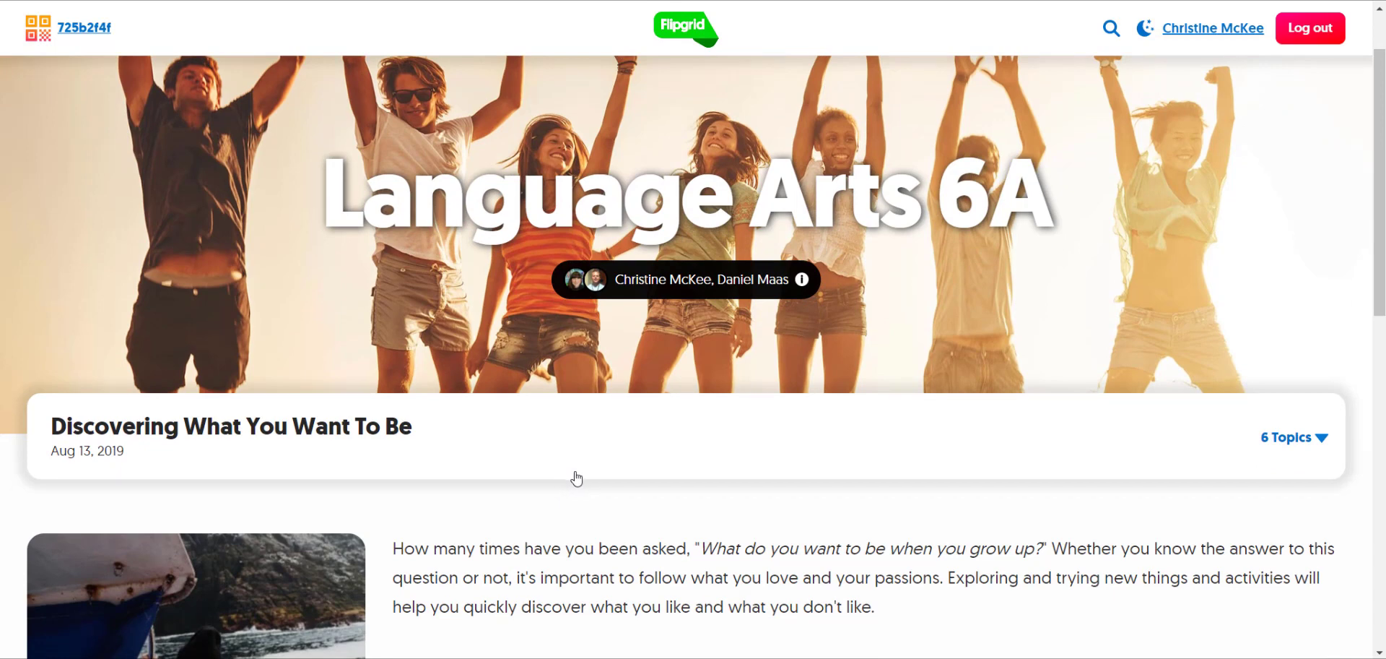
{"action": "scroll", "coordinate": [577, 478], "scroll_direction": "down", "scroll_amount": 4}
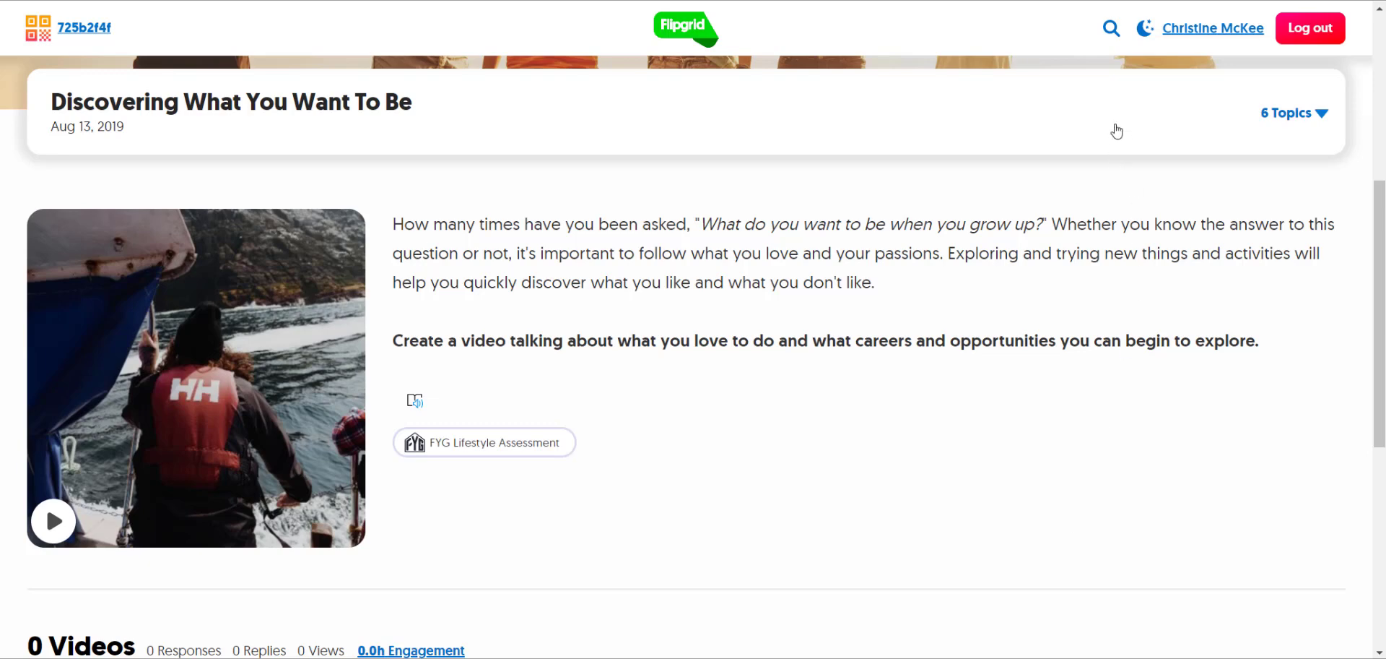
Step: From the student view's topic list, open Demonstrating the Recorder Features and show its video responses
{"action": "left_click", "coordinate": [1070, 131]}
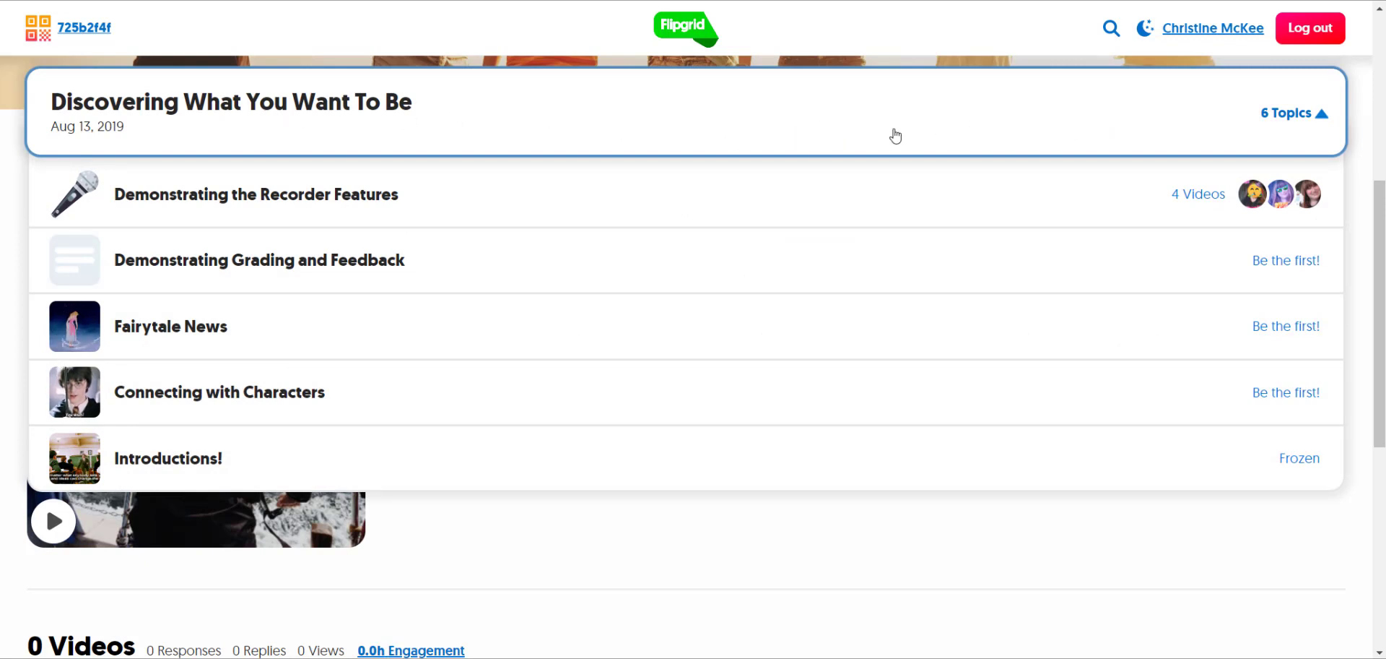
{"action": "scroll", "coordinate": [896, 134], "scroll_direction": "up", "scroll_amount": 1}
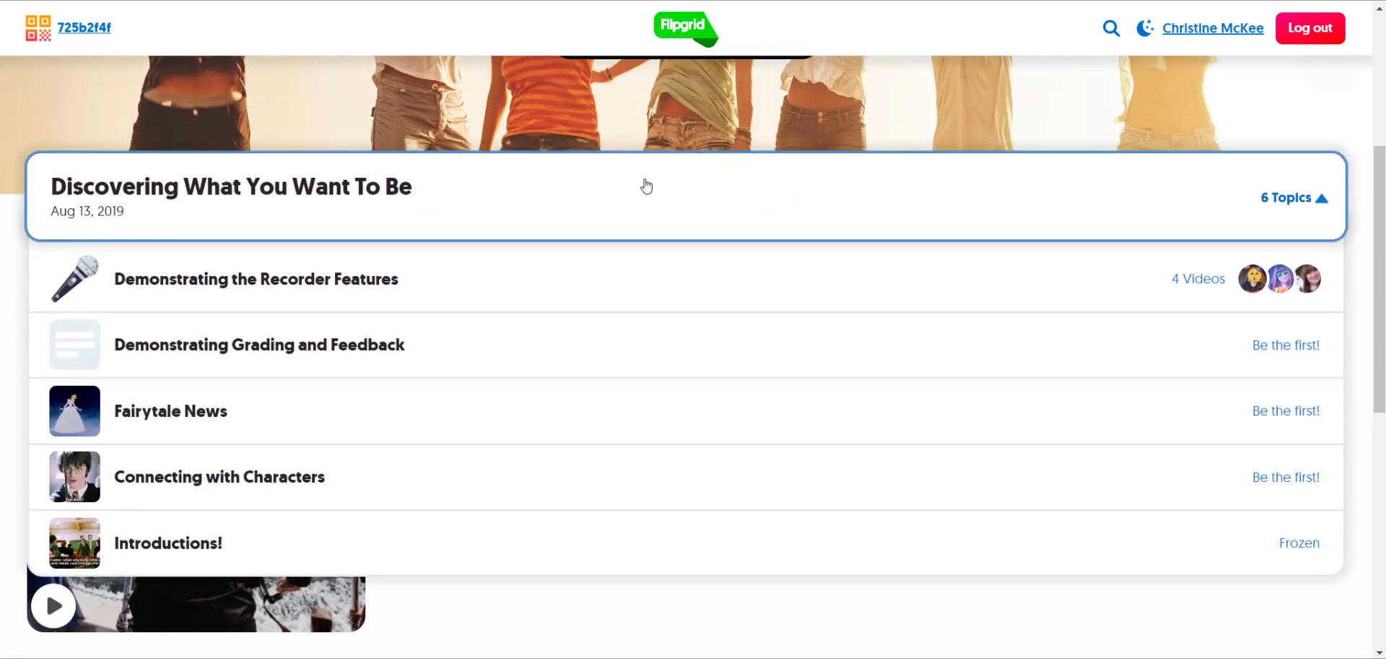
{"action": "left_click", "coordinate": [365, 277]}
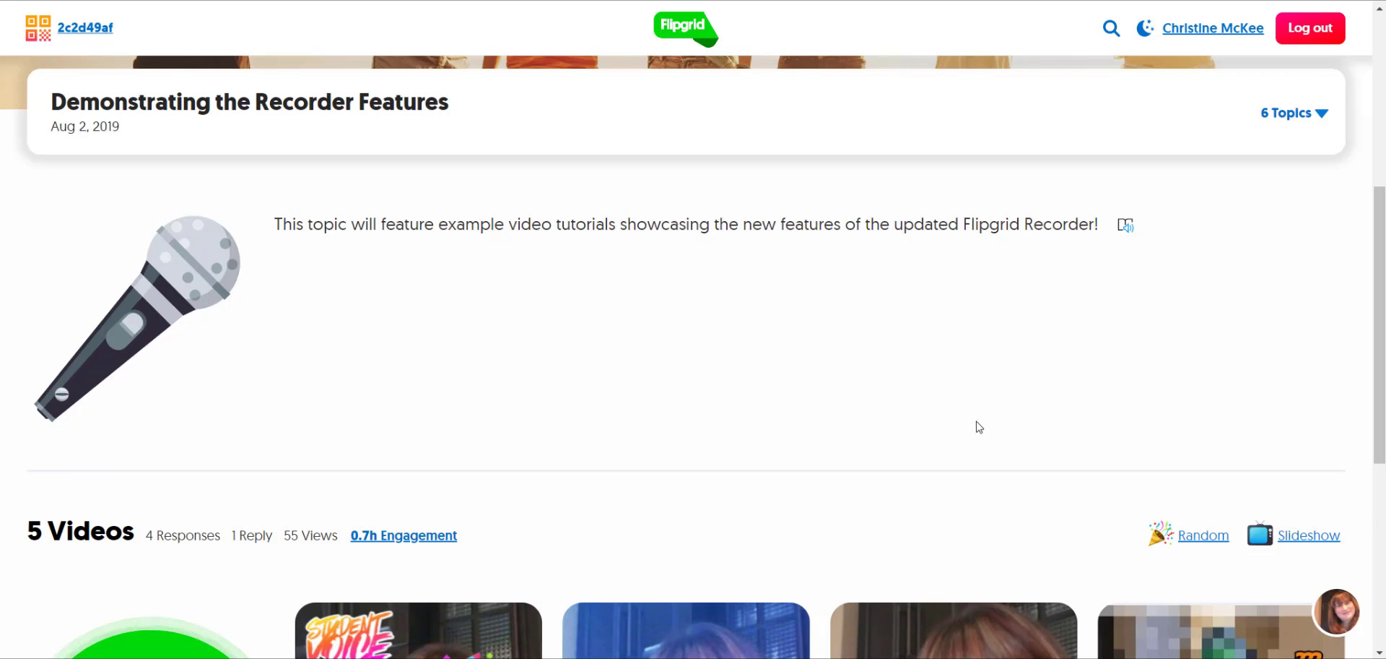
{"action": "scroll", "coordinate": [989, 431], "scroll_direction": "down", "scroll_amount": 3}
{"action": "scroll", "coordinate": [1008, 434], "scroll_direction": "down", "scroll_amount": 3}
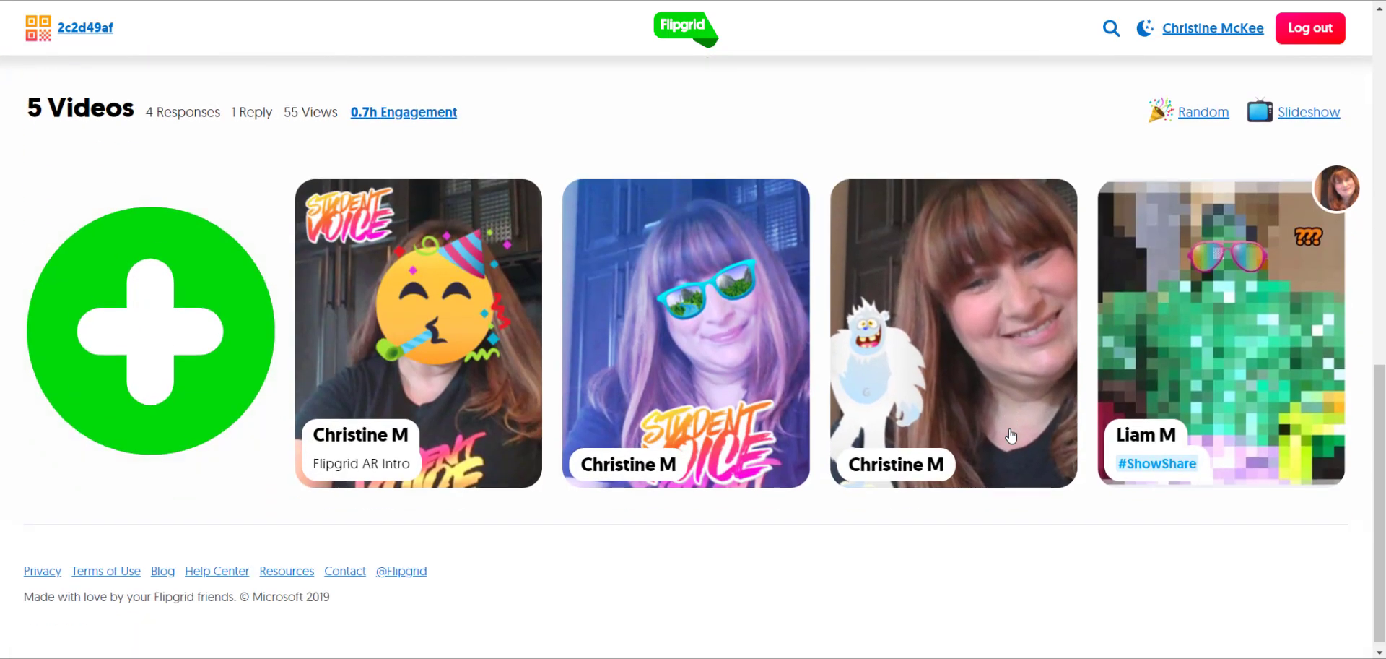